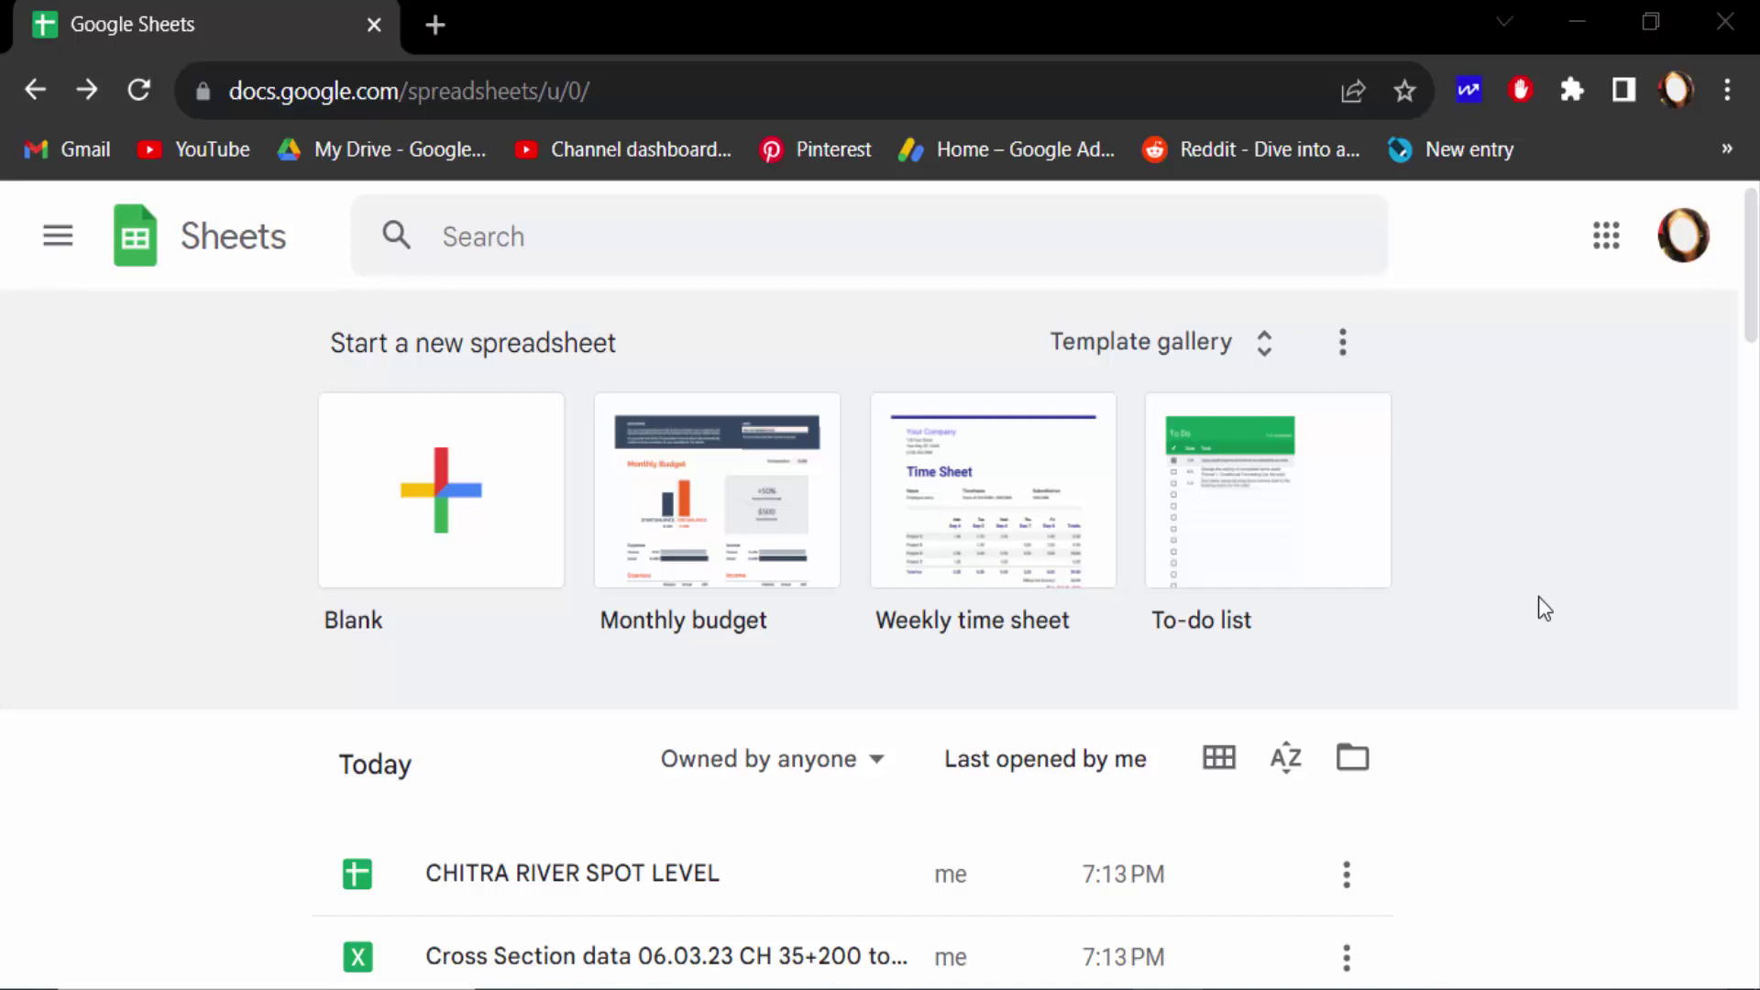
# Open the CHITRA RIVER SPOT LEVEL spreadsheet from the Today list on the Sheets home page.
pyautogui.click(658, 885)
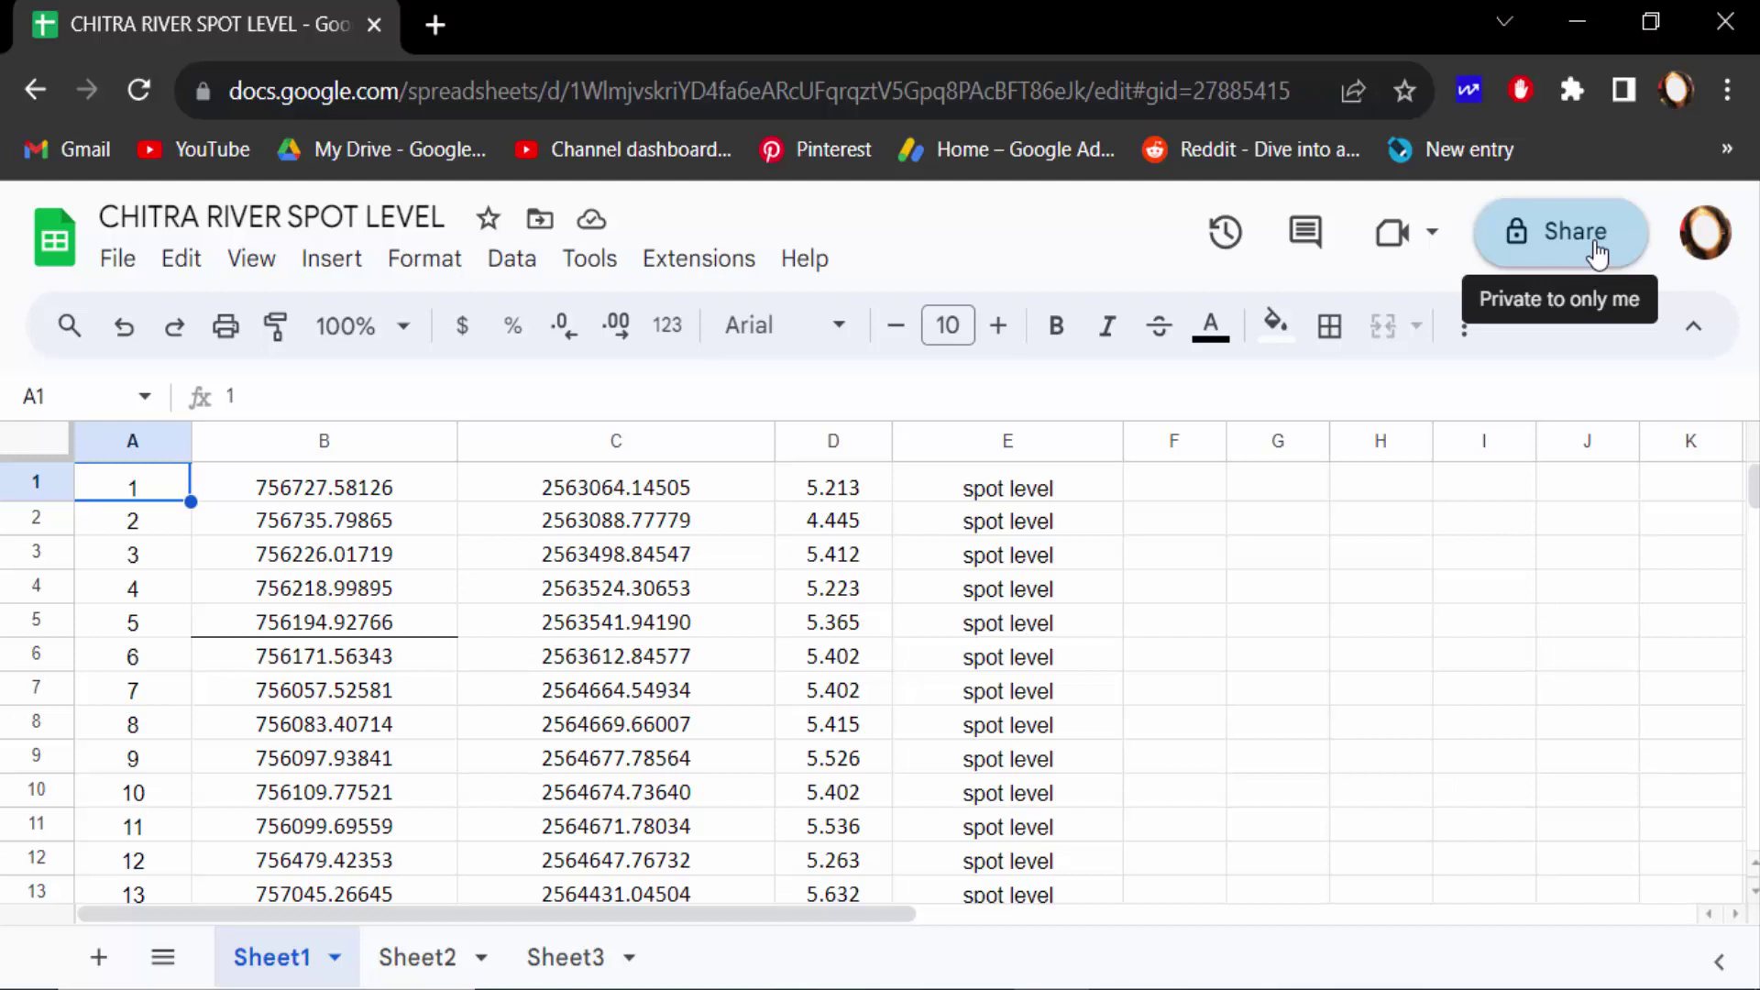
# In the Share dialog, add two Gmail contacts from the suggestions as collaborators.
pyautogui.click(1596, 256)
pyautogui.click(602, 411)
pyautogui.click(685, 616)
pyautogui.click(988, 410)
pyautogui.scroll(-1, 806, 819)
pyautogui.click(797, 567)
# Keep Editor access for both people, add a short greeting message and send the invitation.
pyautogui.click(1215, 394)
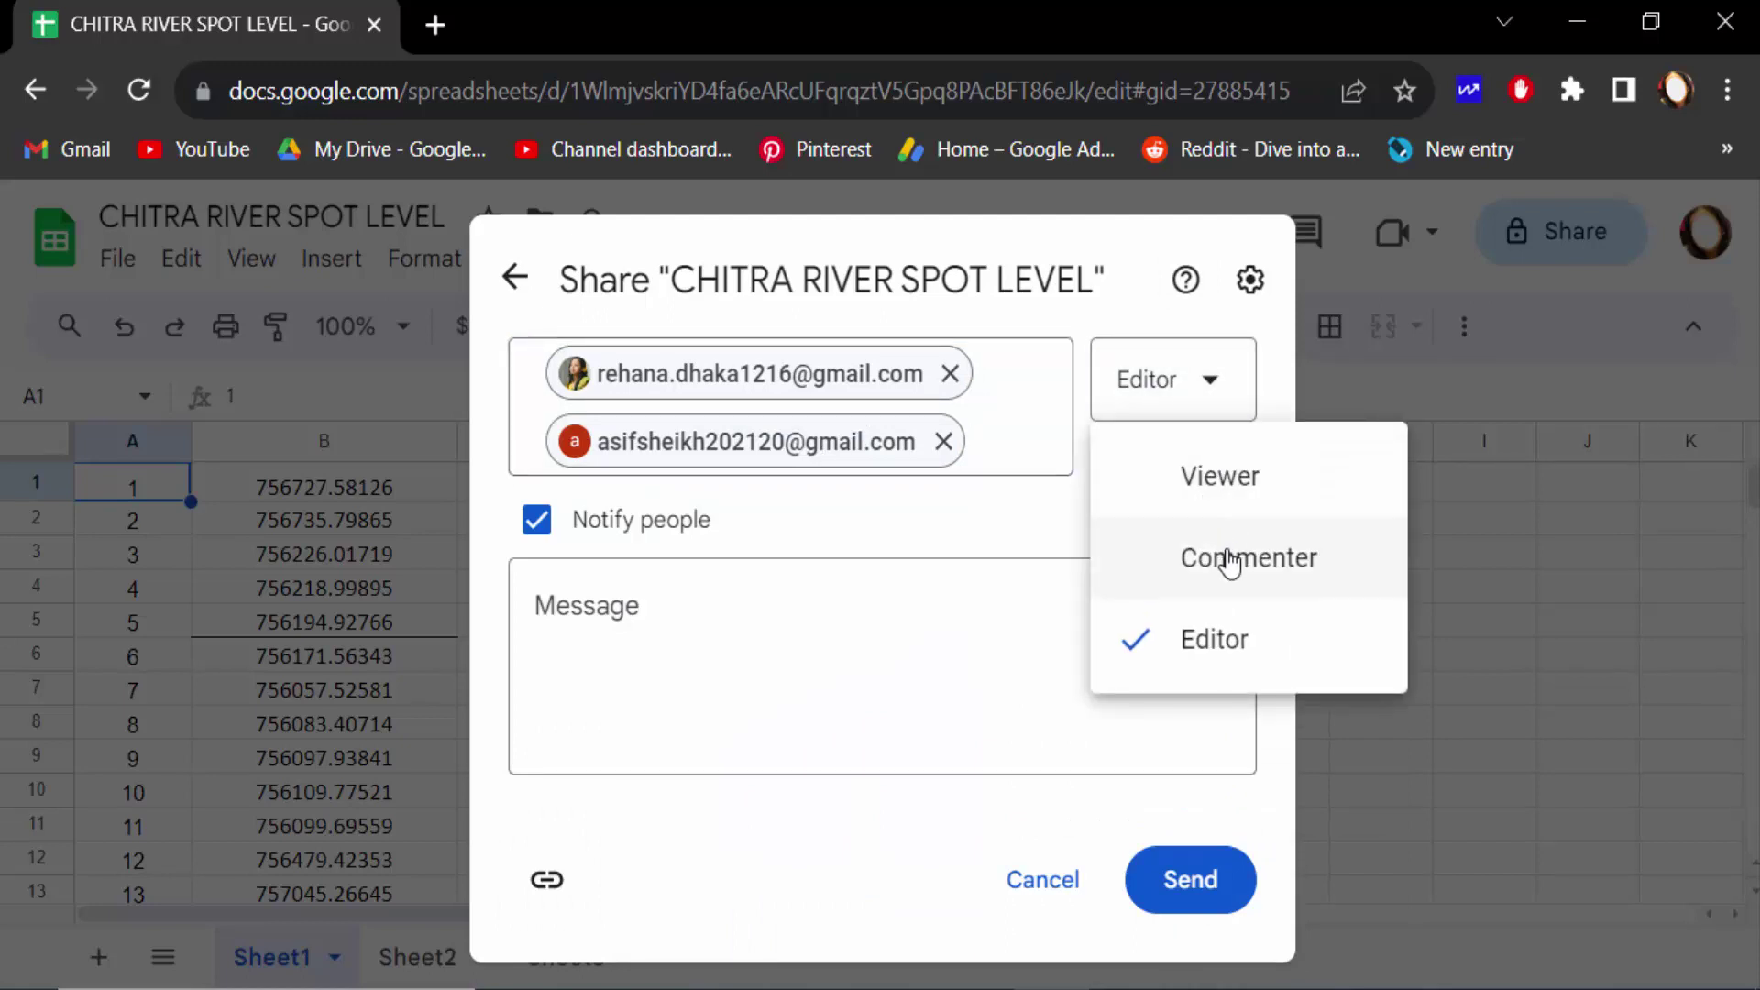
pyautogui.click(1203, 649)
pyautogui.click(665, 621)
pyautogui.write('hi...')
pyautogui.click(1207, 885)
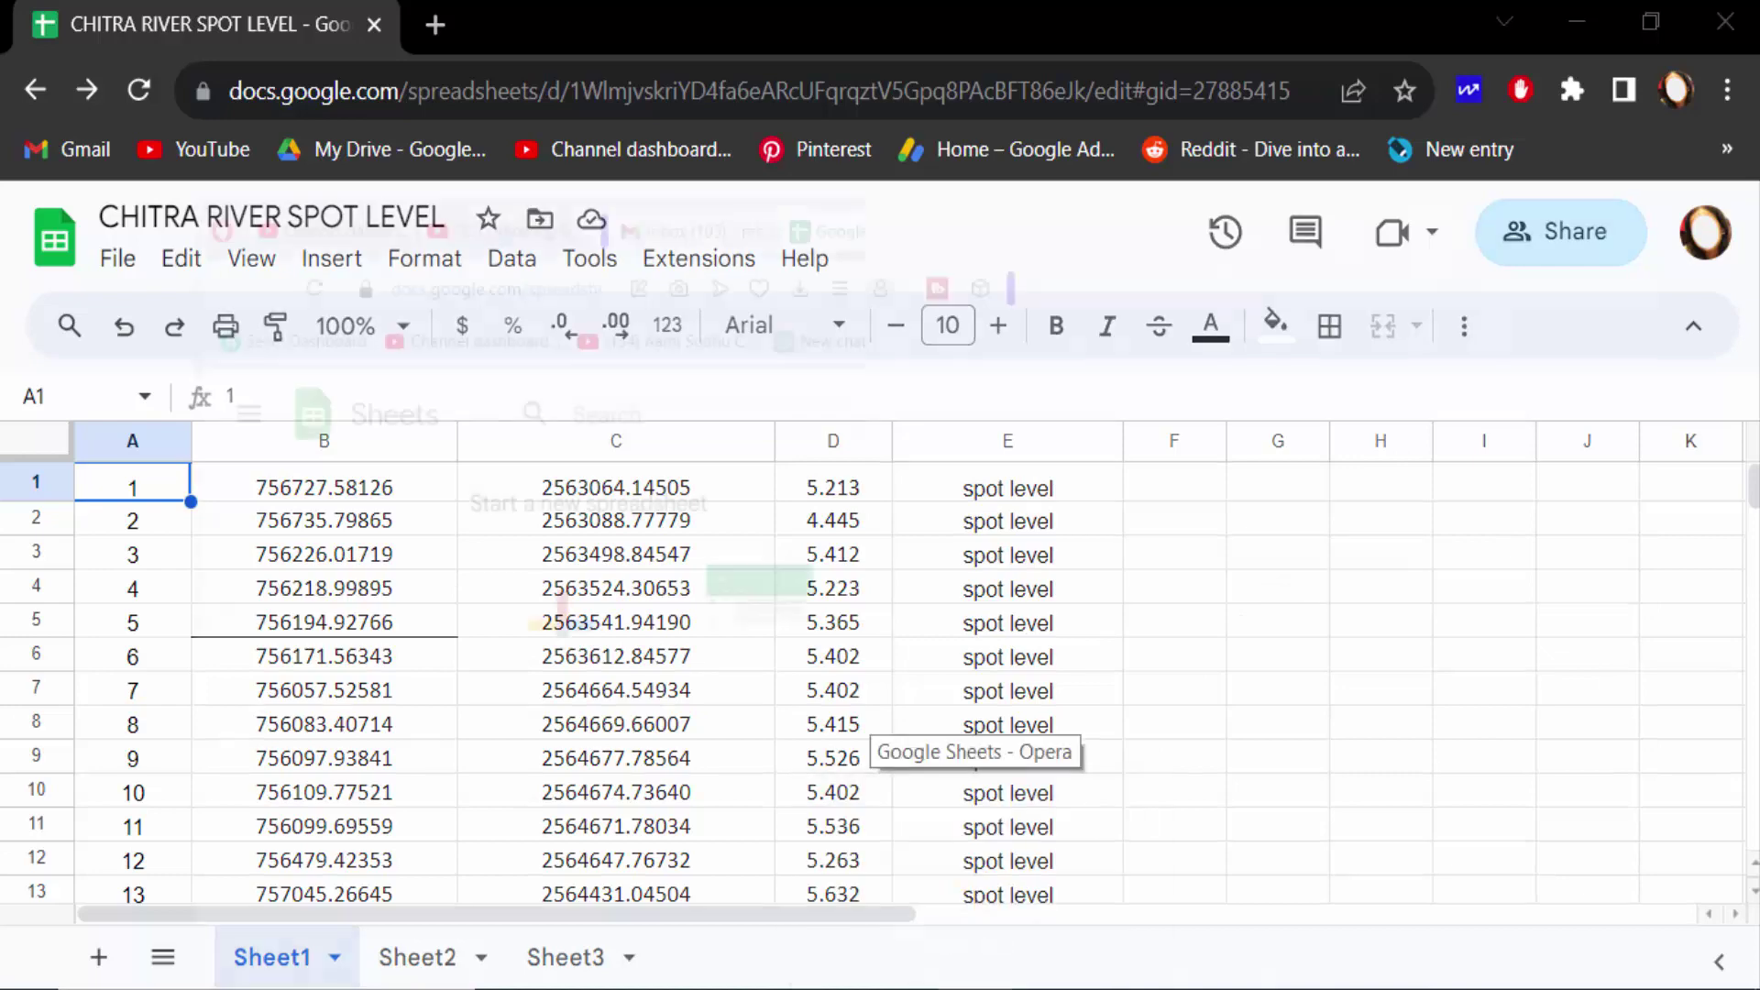
# From the second account in Opera, open the shared CHITRA RIVER SPOT LEVEL spreadsheet.
pyautogui.click(977, 881)
pyautogui.scroll(-3, 1054, 911)
pyautogui.click(899, 759)
pyautogui.scroll(-2, 909, 765)
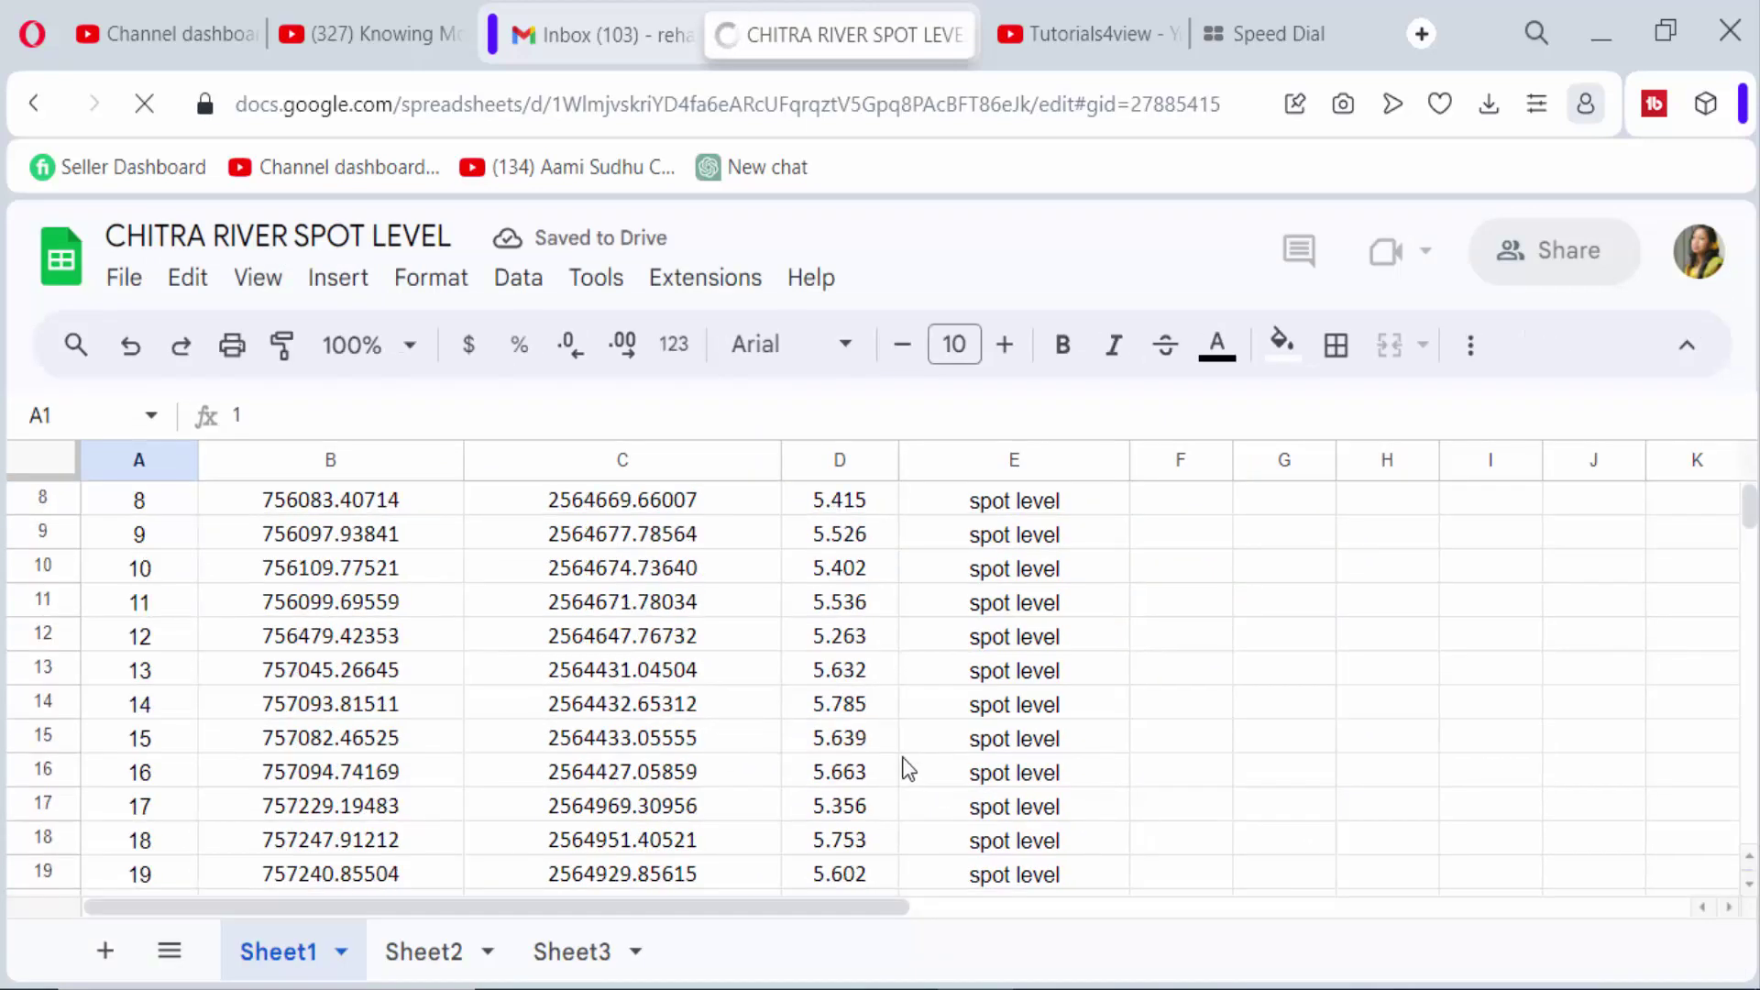